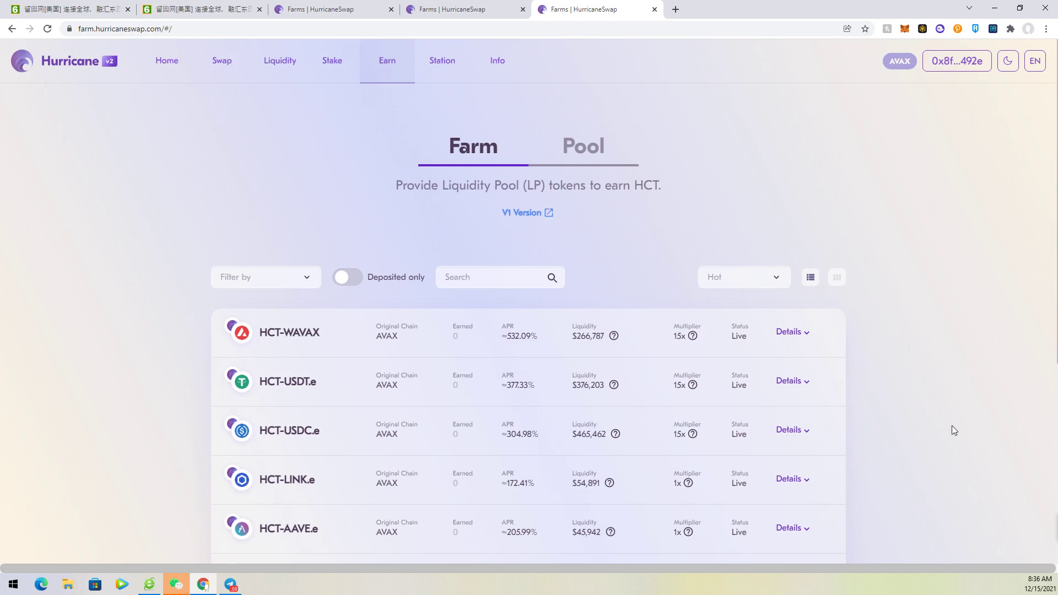
# Step: Look over the list of V2 farms and open the V1 version of the farm site
pyautogui.scroll(-6, 951, 425)
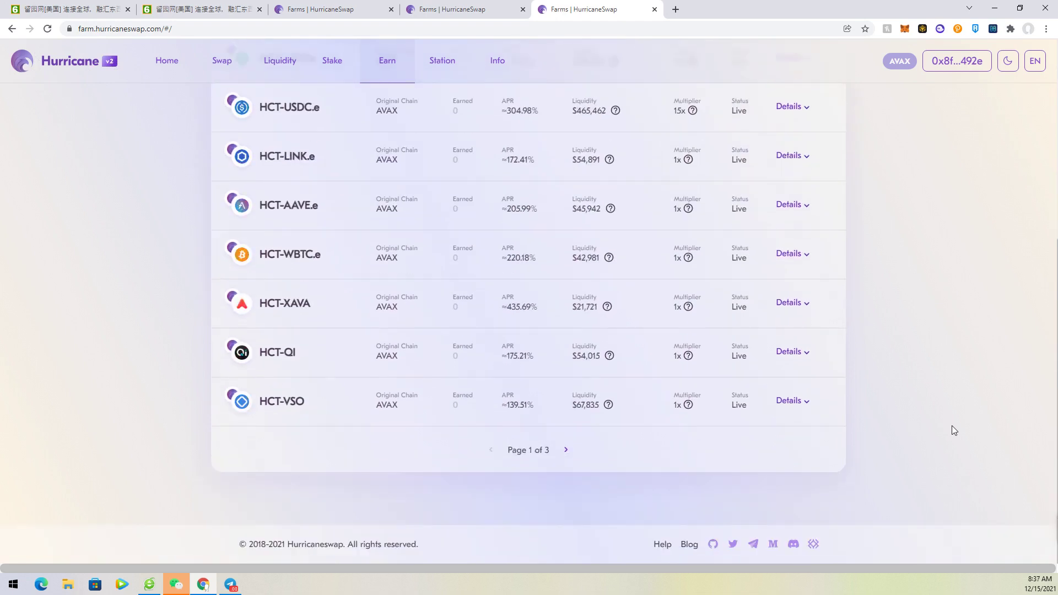
pyautogui.scroll(6, 952, 426)
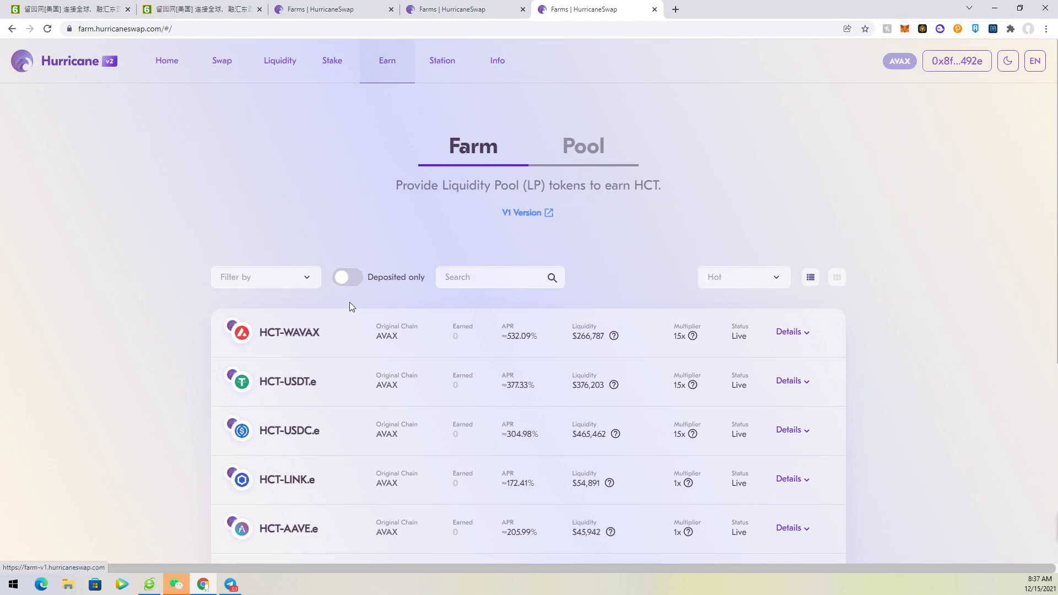
pyautogui.scroll(-4, 286, 425)
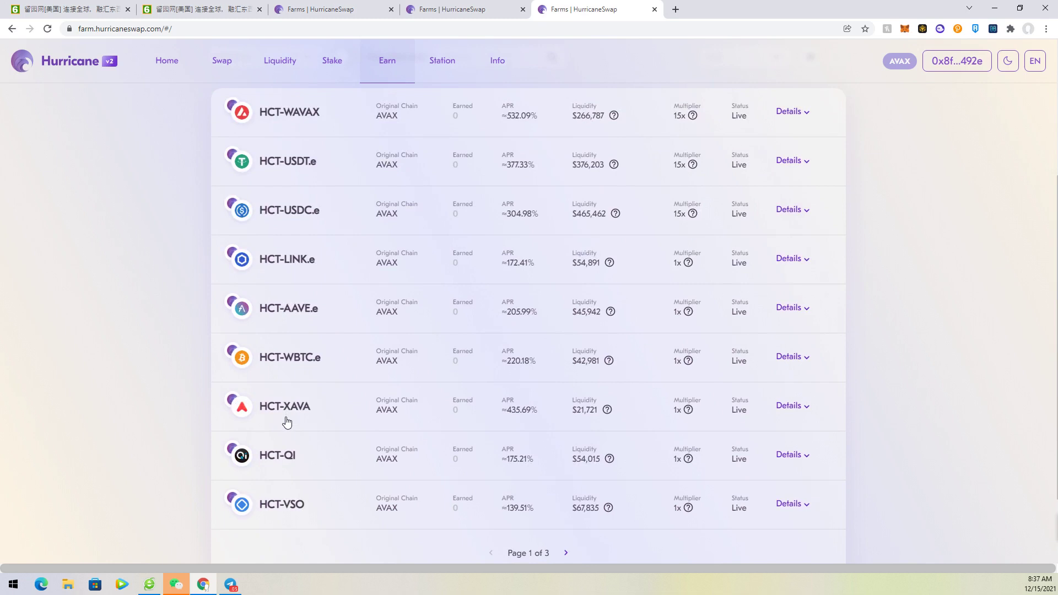
pyautogui.scroll(4, 286, 422)
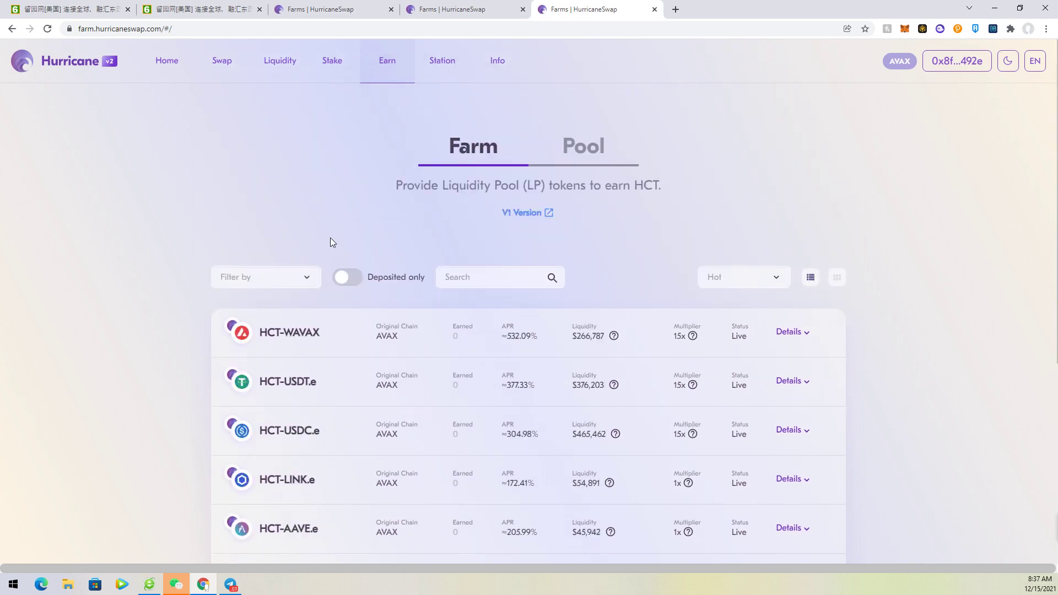
pyautogui.click(514, 215)
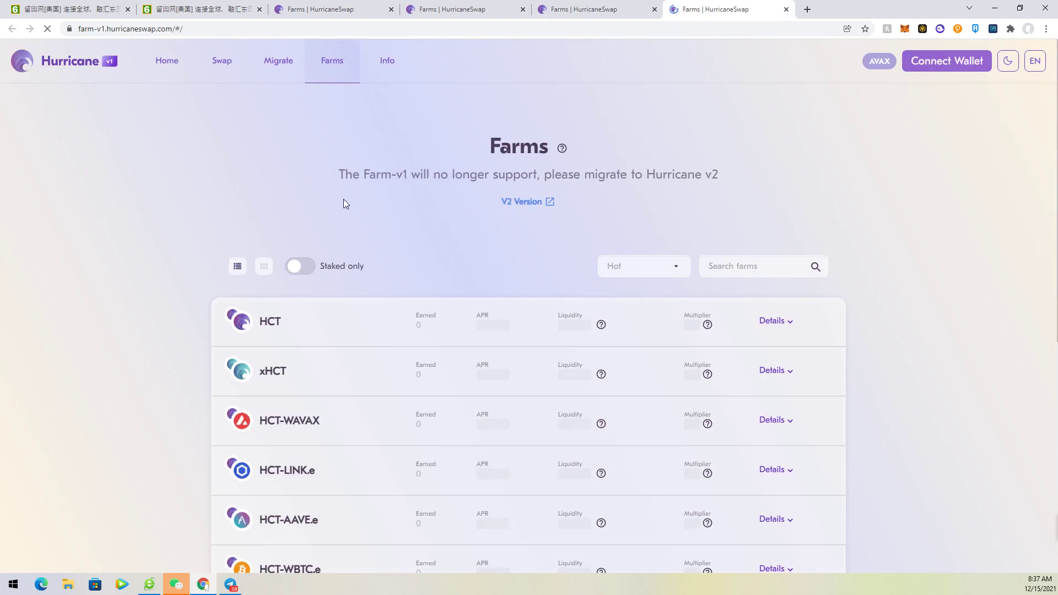
# Step: Harvest the HCT earned in the xHCT farm and approve the deposit transaction in MetaMask
pyautogui.scroll(-4, 889, 344)
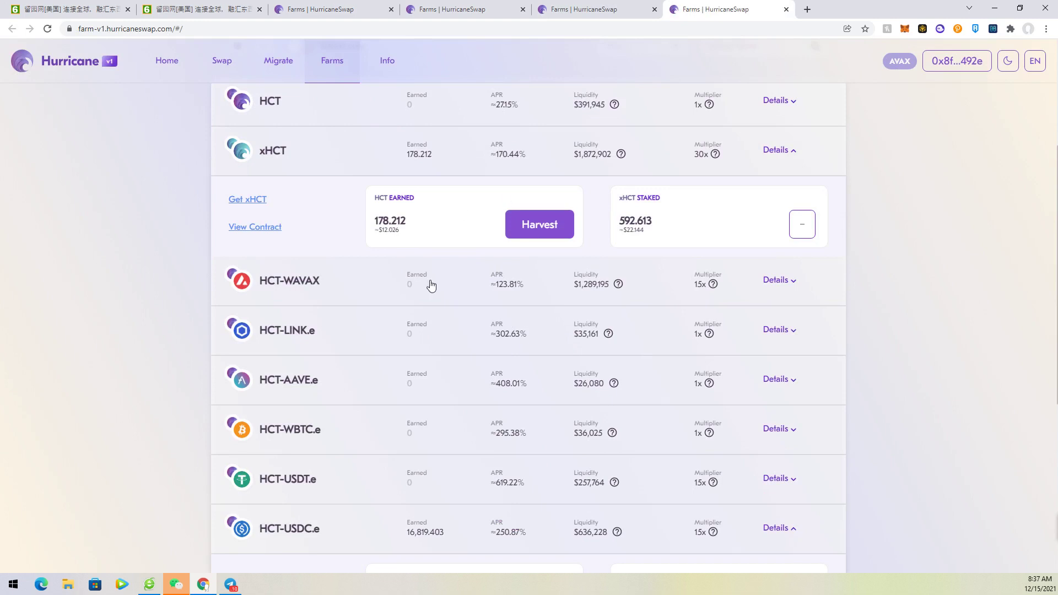
pyautogui.click(543, 230)
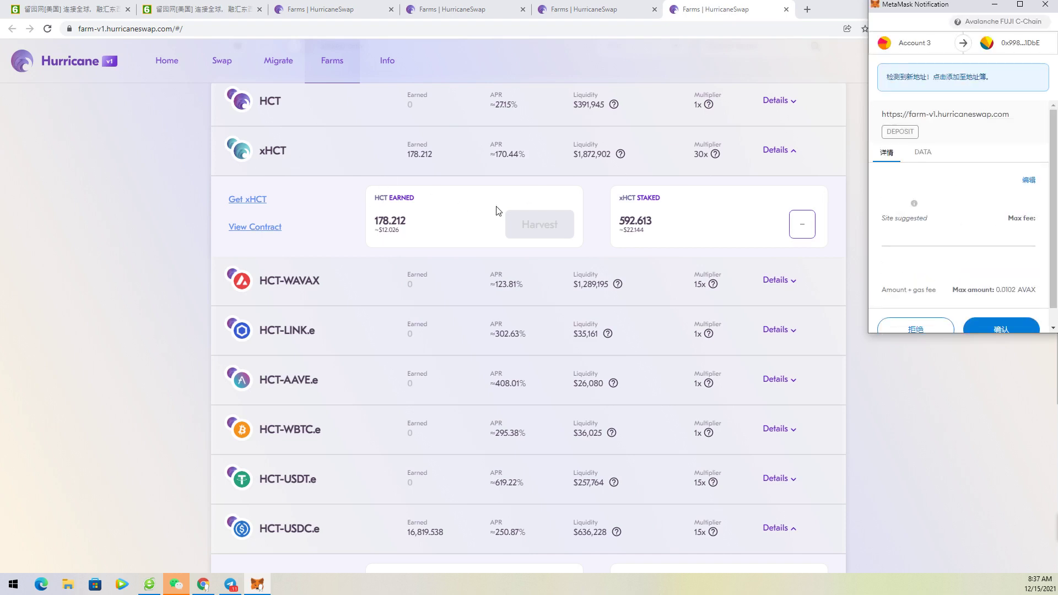
pyautogui.scroll(-1, 987, 232)
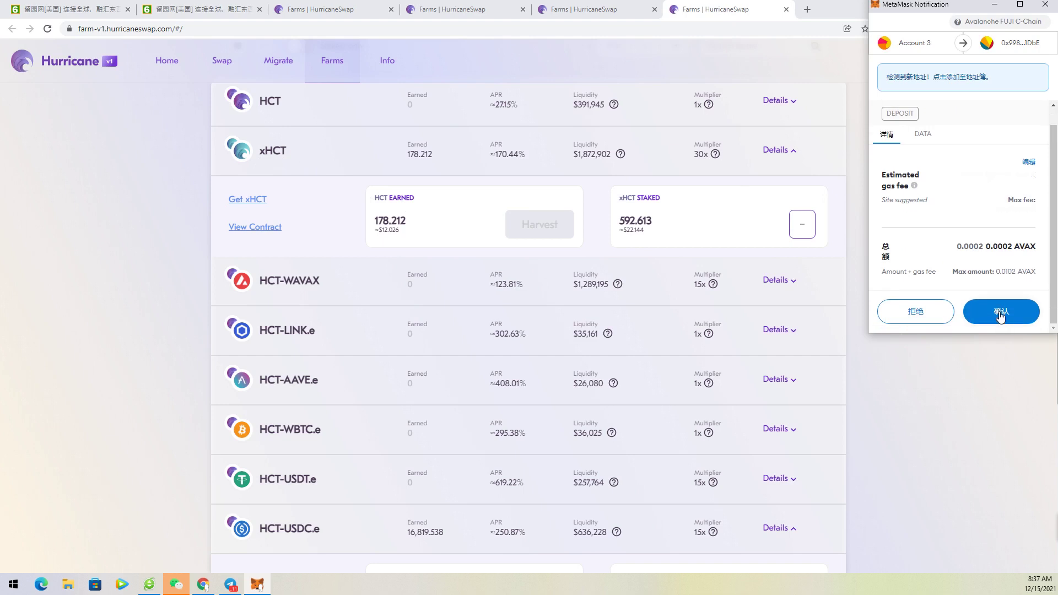
pyautogui.click(1001, 313)
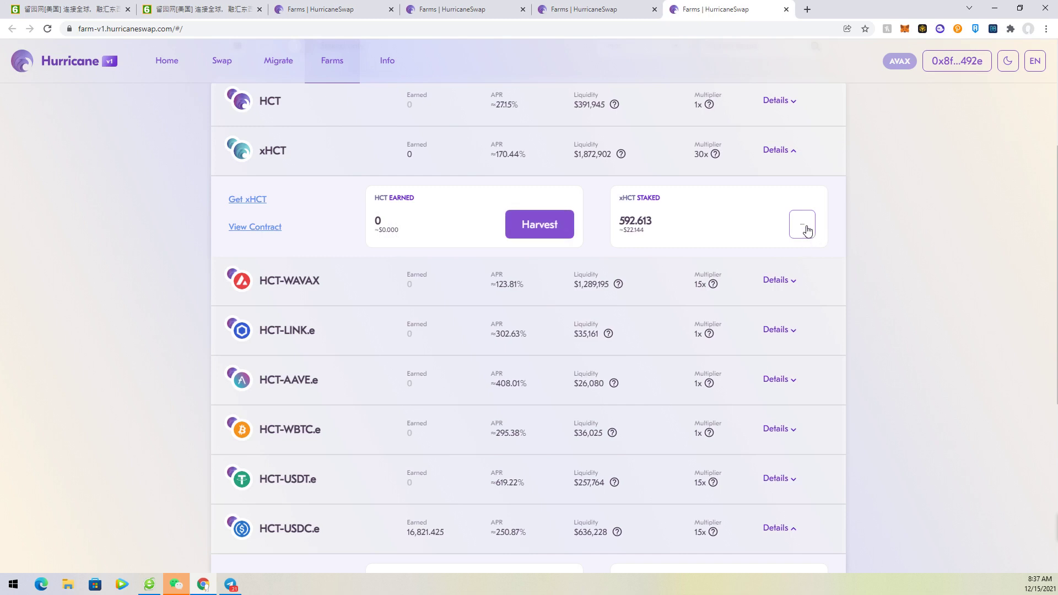
# Step: Unstake the maximum xHCT balance from the V1 farm, approve the withdrawal in MetaMask and close the unstake dialog
pyautogui.click(805, 227)
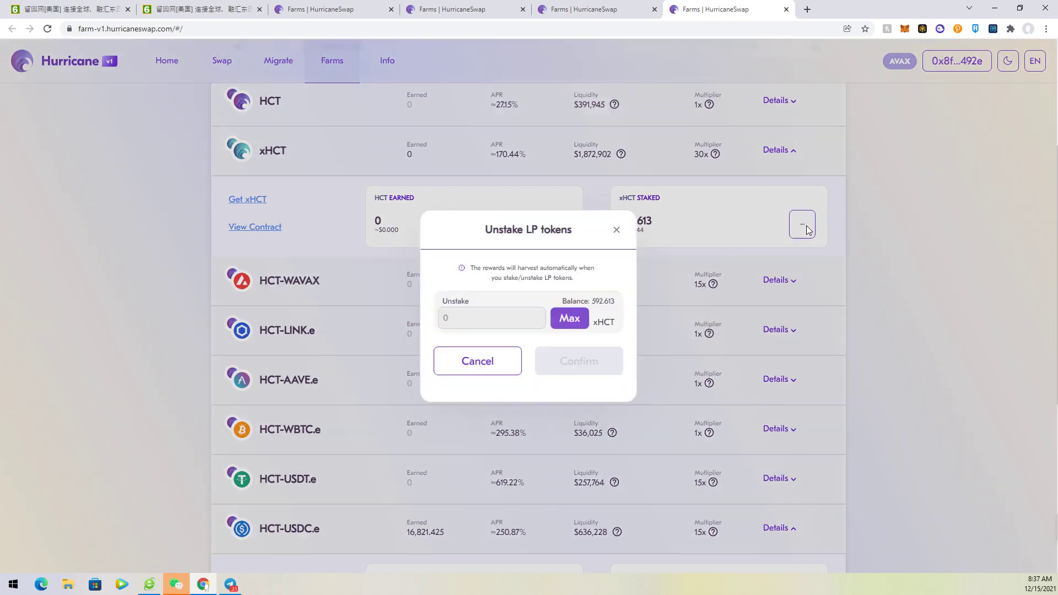
pyautogui.click(566, 322)
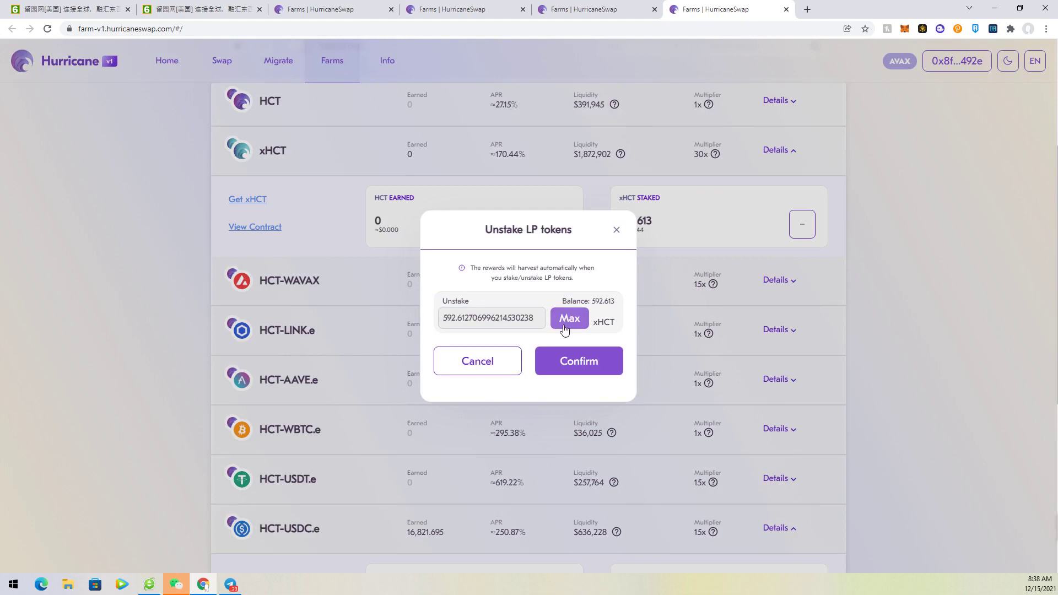
pyautogui.click(570, 369)
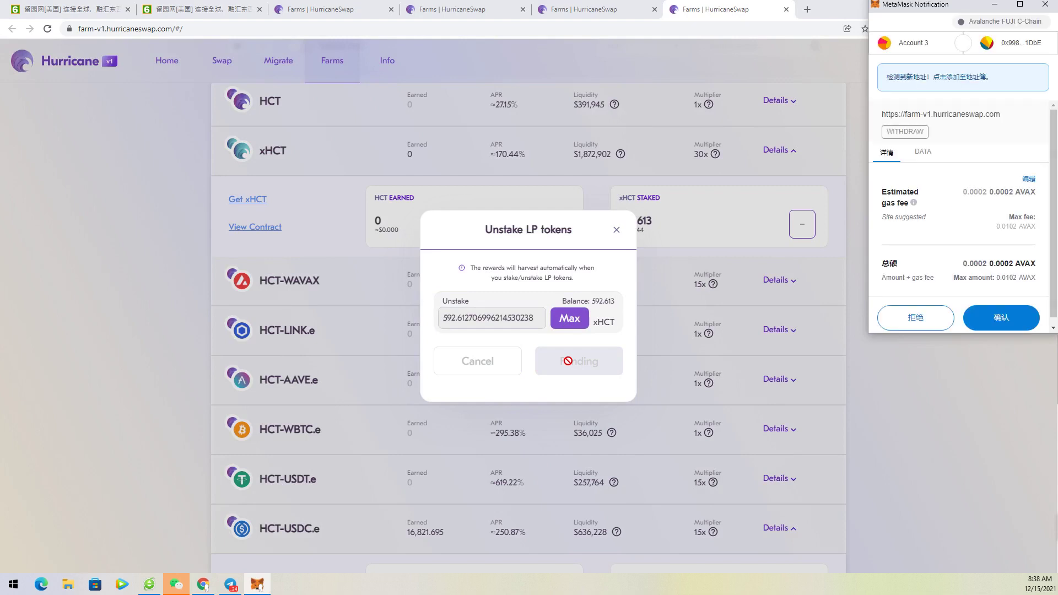
pyautogui.scroll(-1, 1009, 297)
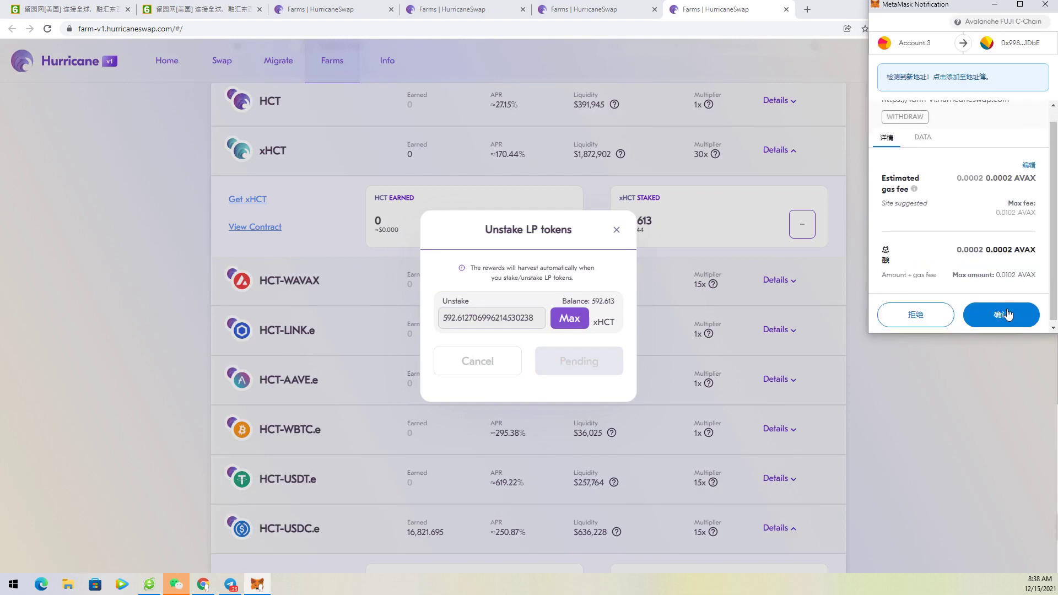
pyautogui.click(1006, 314)
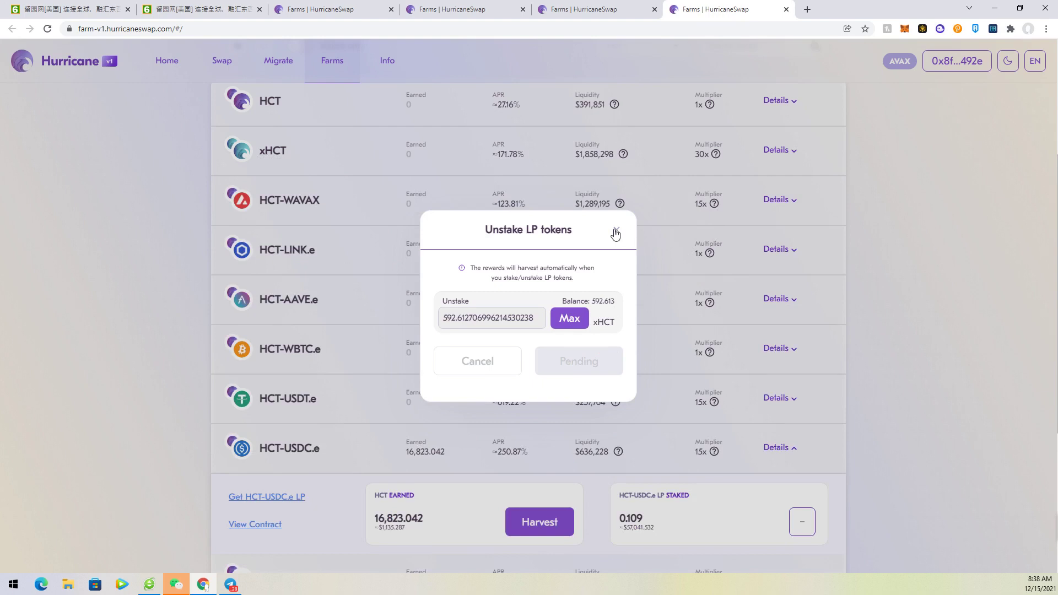
pyautogui.click(616, 232)
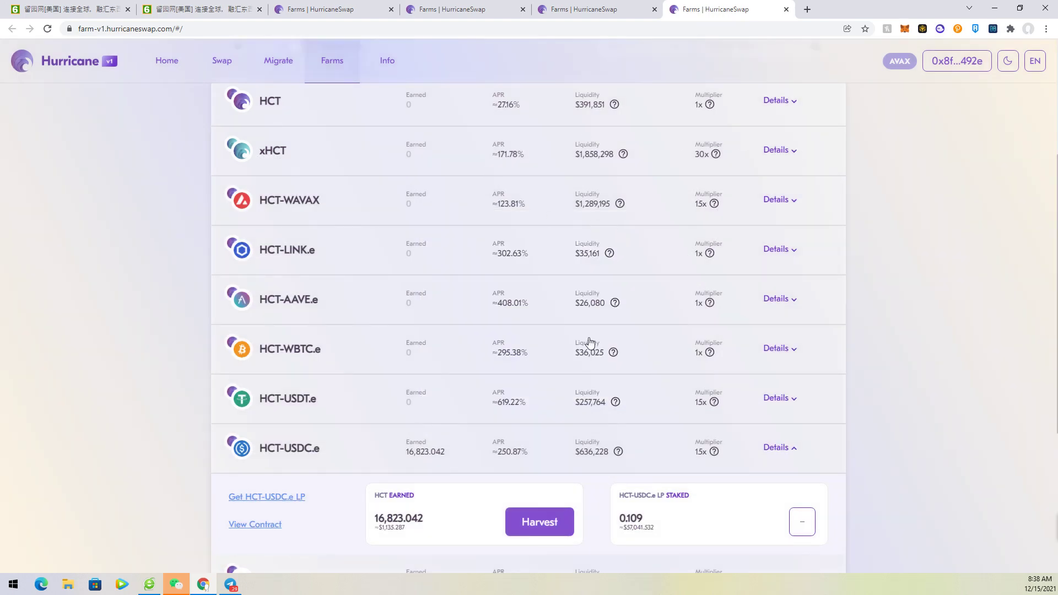
# Step: Harvest the HCT earned in the HCT-USDC.e farm and approve the transaction in MetaMask
pyautogui.scroll(-5, 421, 429)
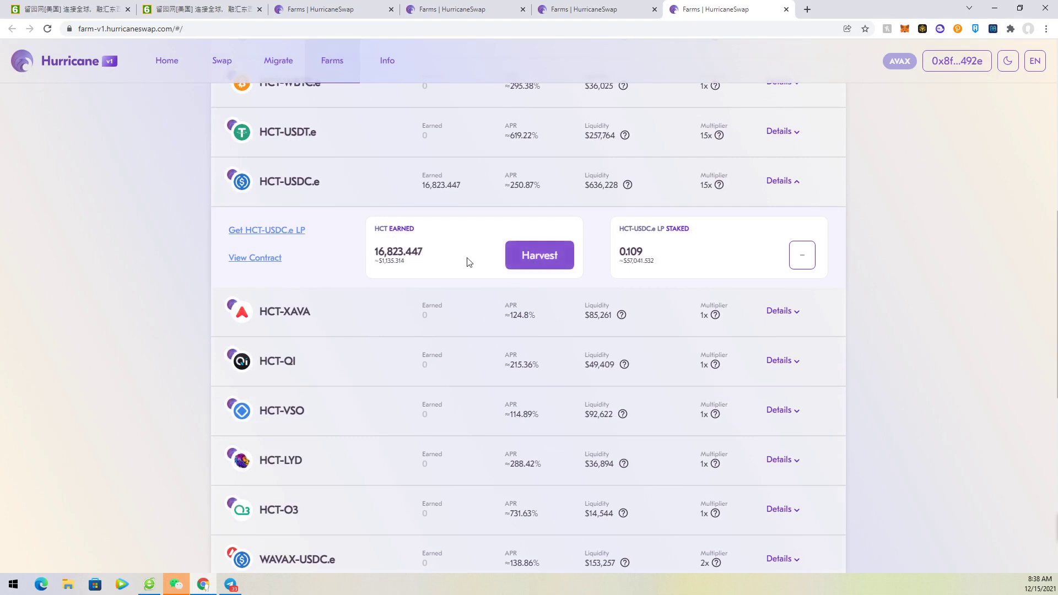
pyautogui.click(541, 259)
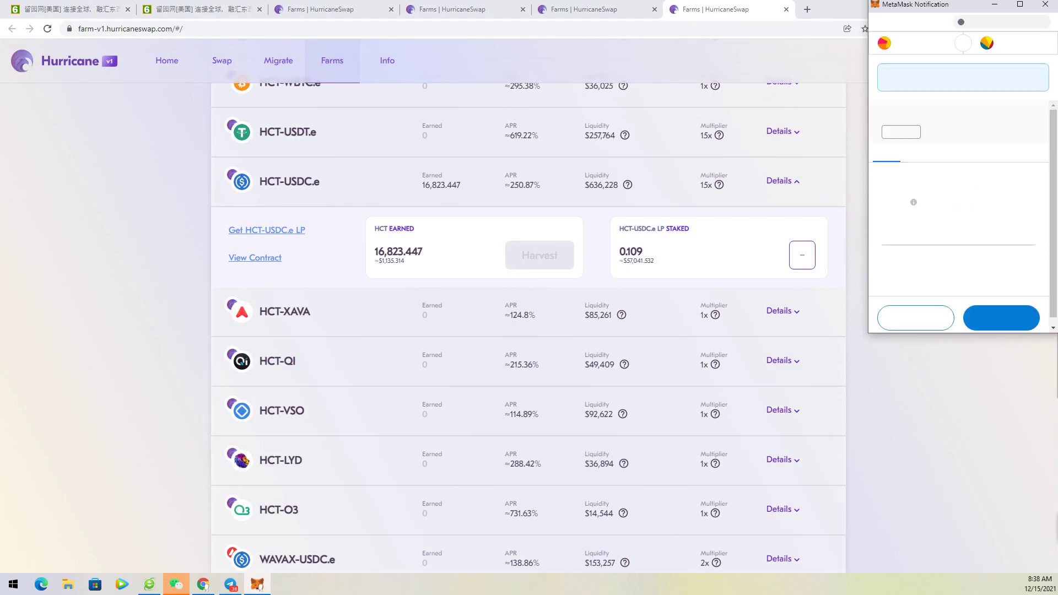
pyautogui.scroll(-1, 1010, 302)
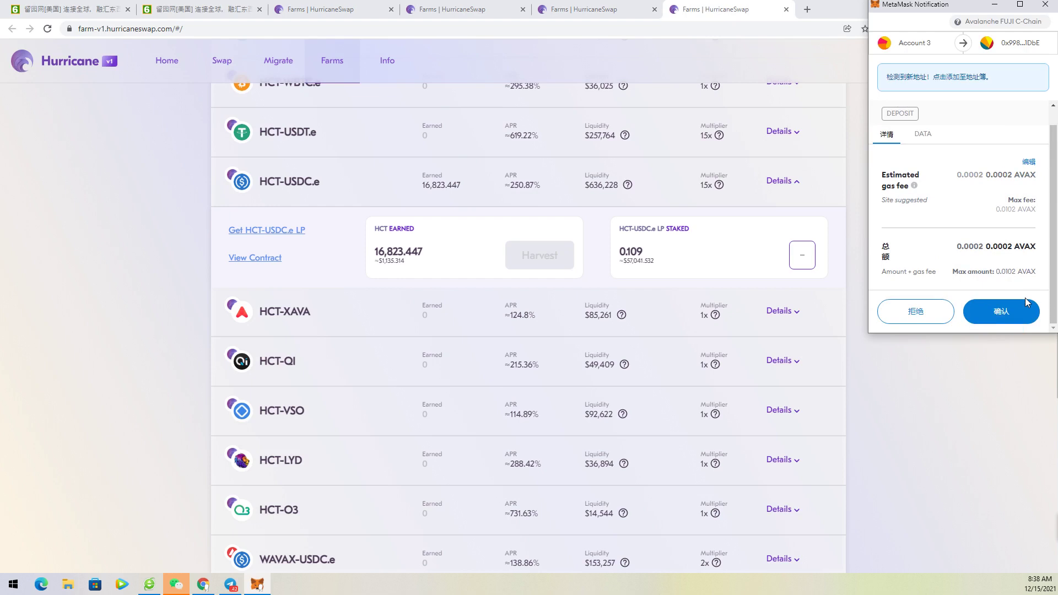
pyautogui.click(1001, 312)
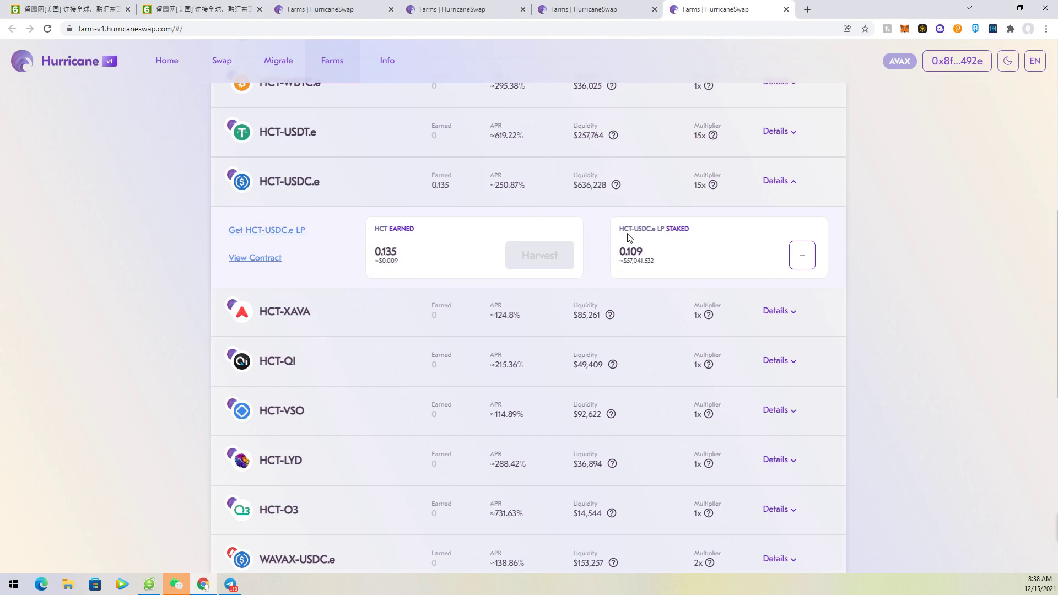
# Step: Unstake the maximum HCT-USDC.e LP balance from the V1 farm and approve the withdrawal in MetaMask
pyautogui.click(802, 256)
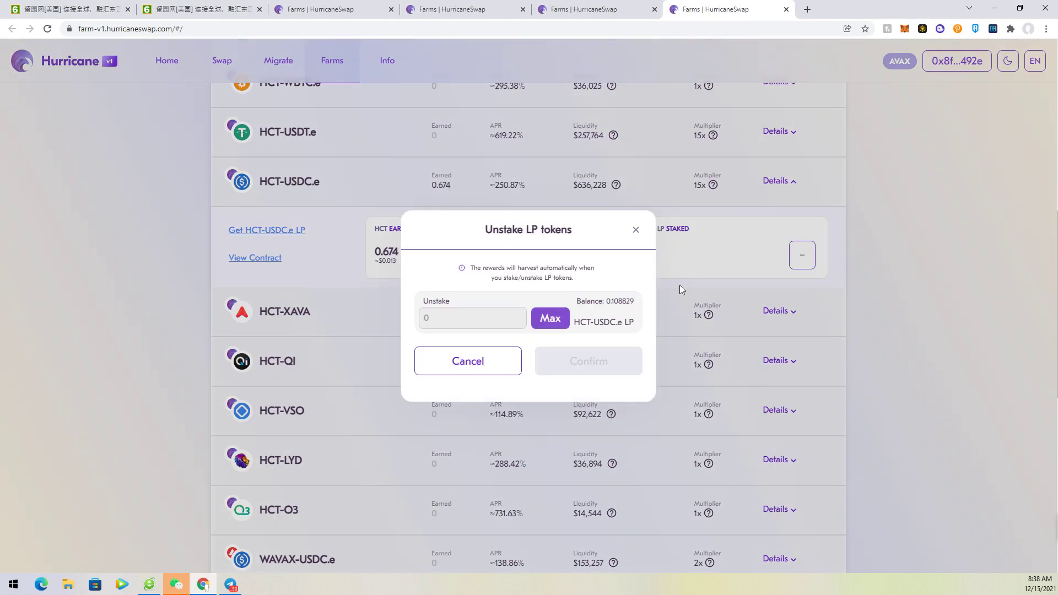
pyautogui.click(562, 320)
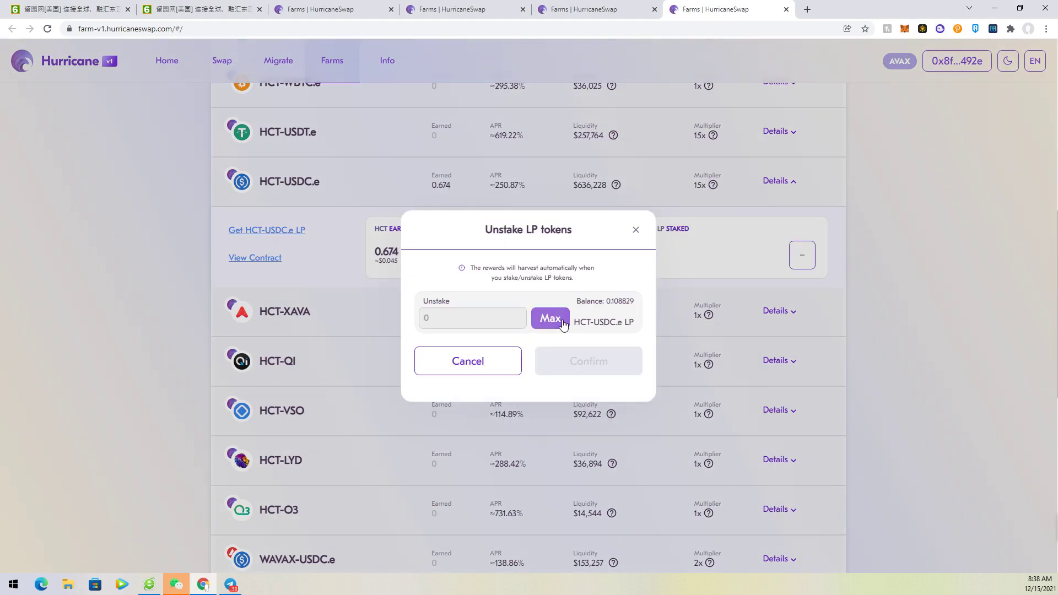
pyautogui.click(598, 369)
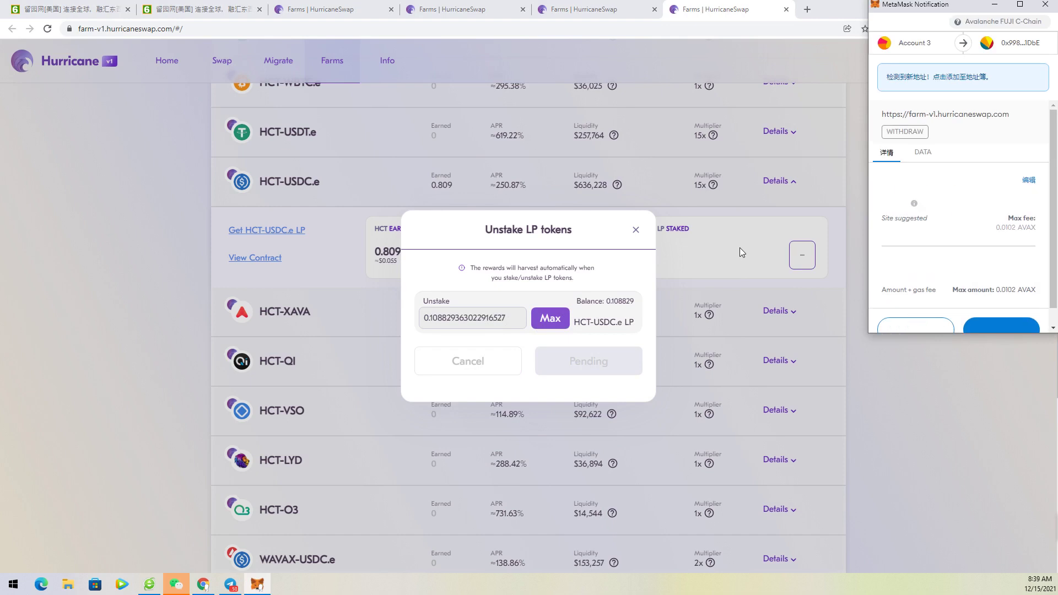
pyautogui.scroll(-1, 981, 248)
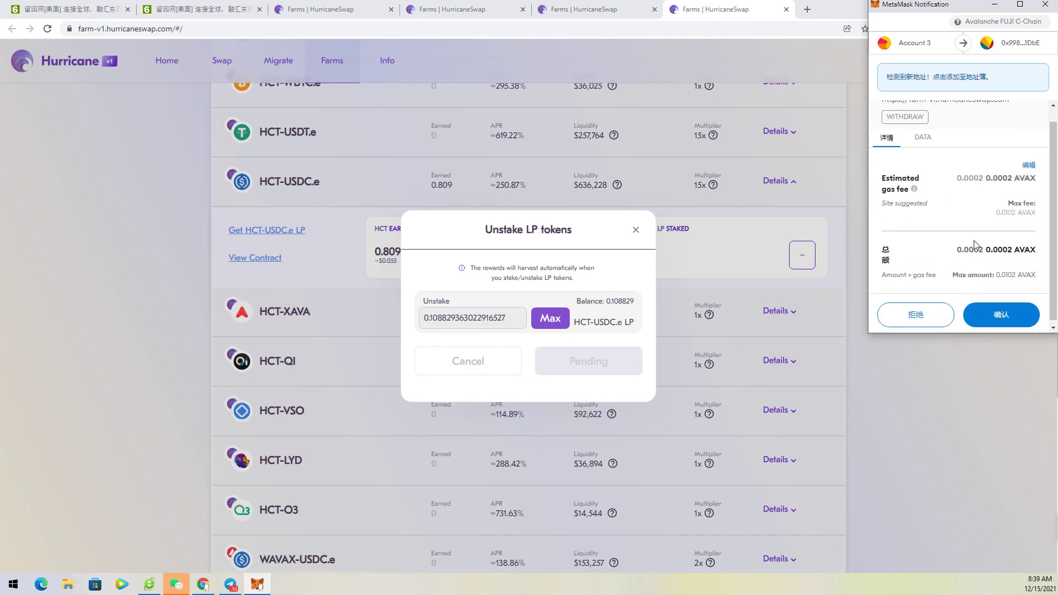
pyautogui.click(1002, 313)
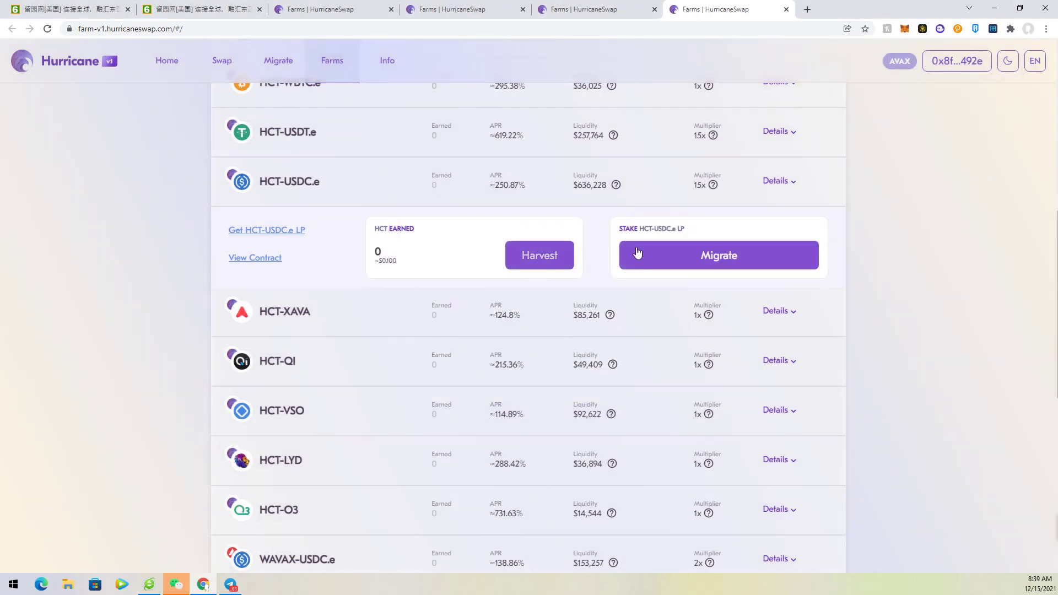
# Step: Open the V2 version of the site and expand the xHCT details among the single-token pools
pyautogui.scroll(9, 936, 369)
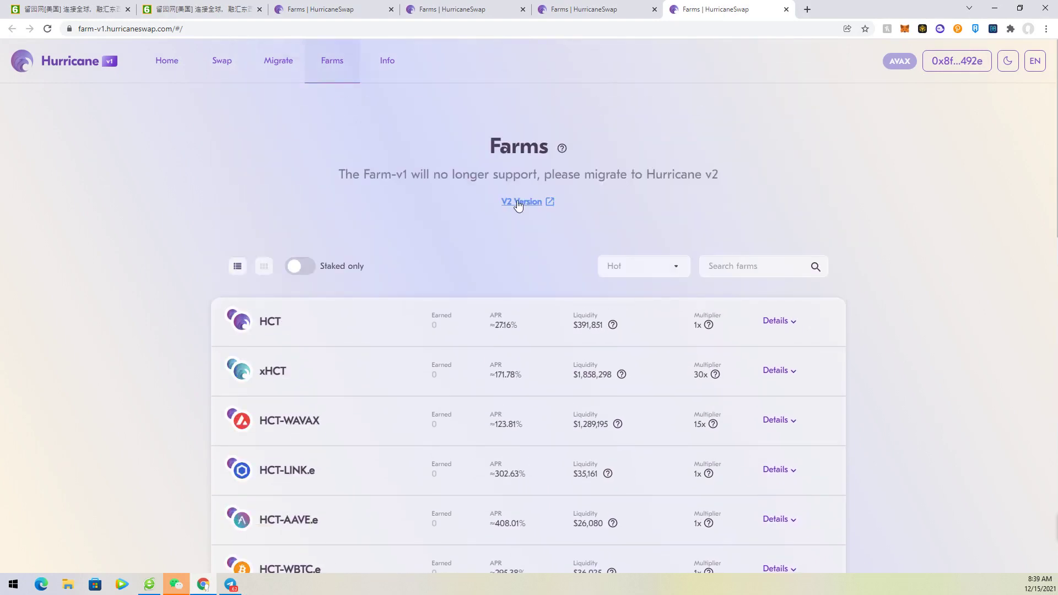
pyautogui.click(521, 204)
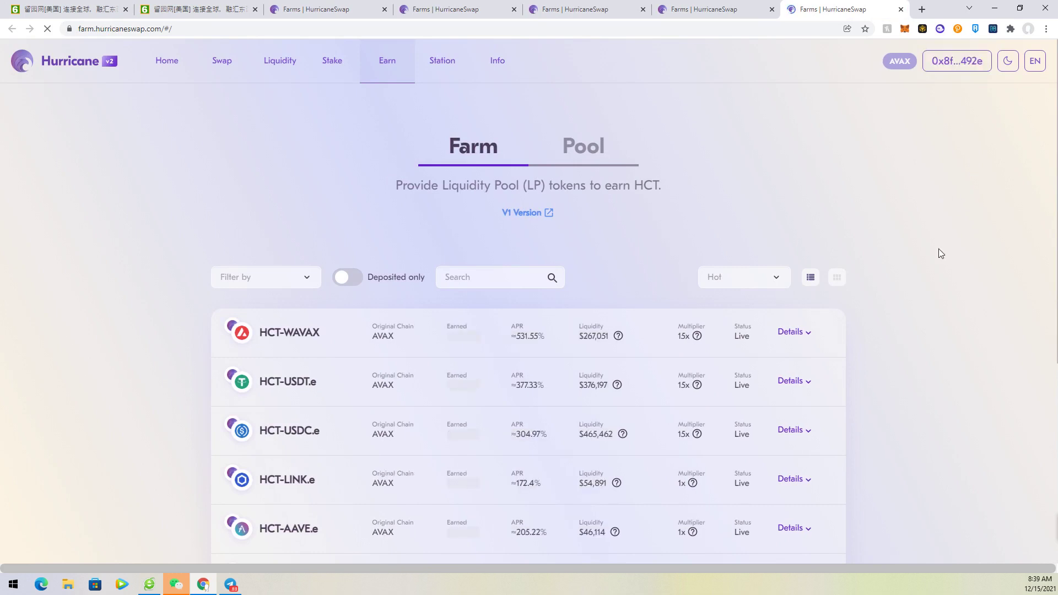
pyautogui.click(588, 148)
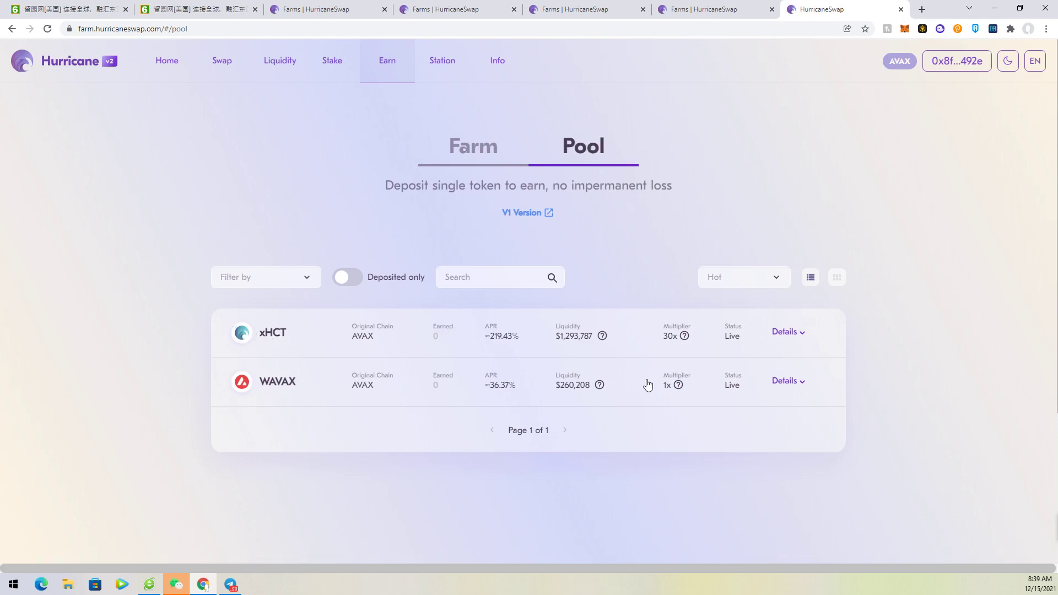
pyautogui.click(797, 334)
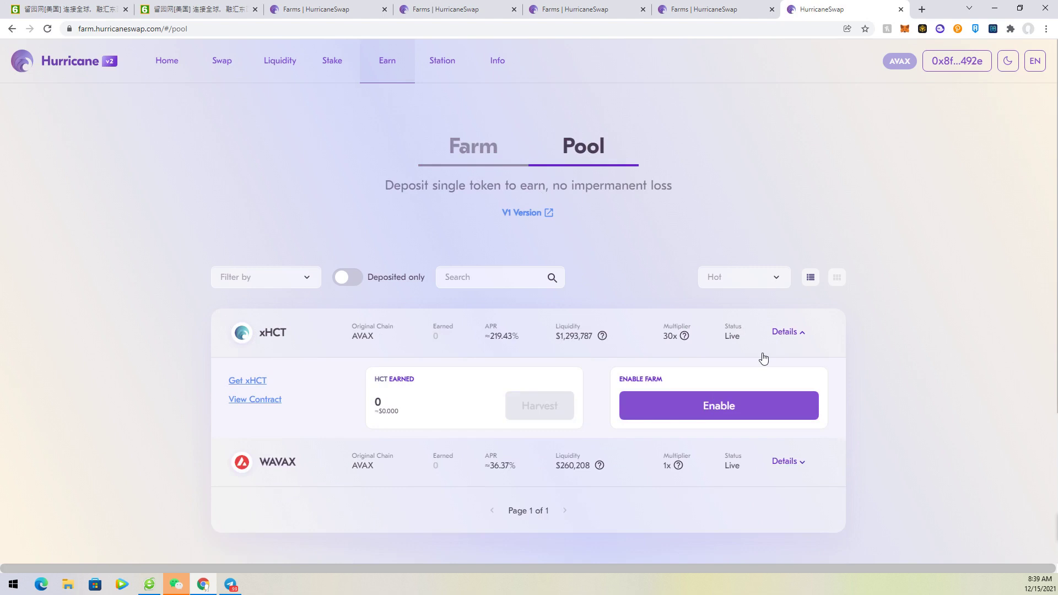
# Step: Enable the xHCT pool and grant it permission to access xHCT in MetaMask
pyautogui.click(687, 406)
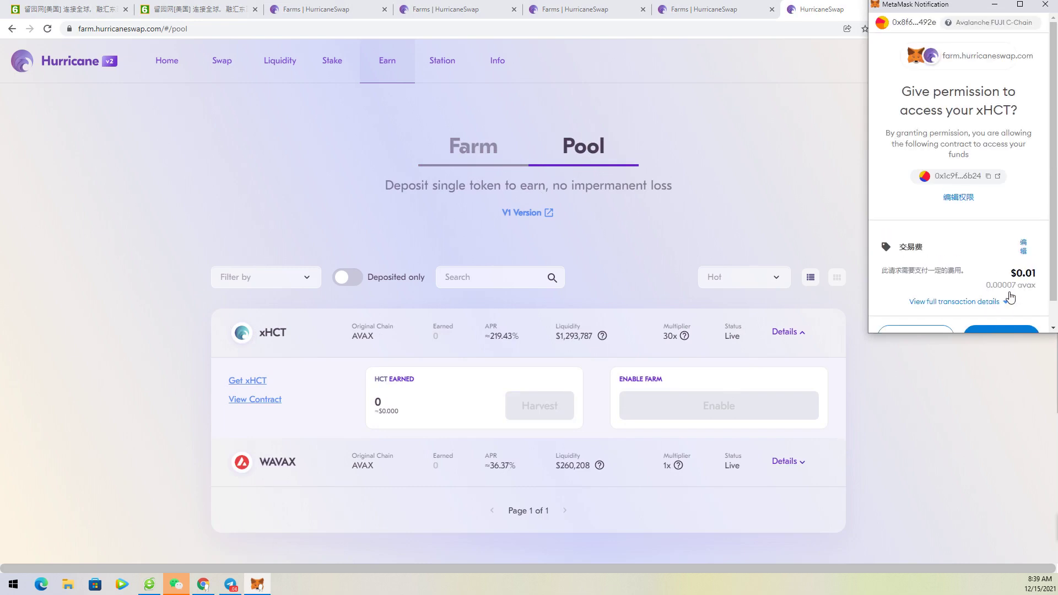
pyautogui.scroll(-1, 1006, 317)
pyautogui.click(1006, 312)
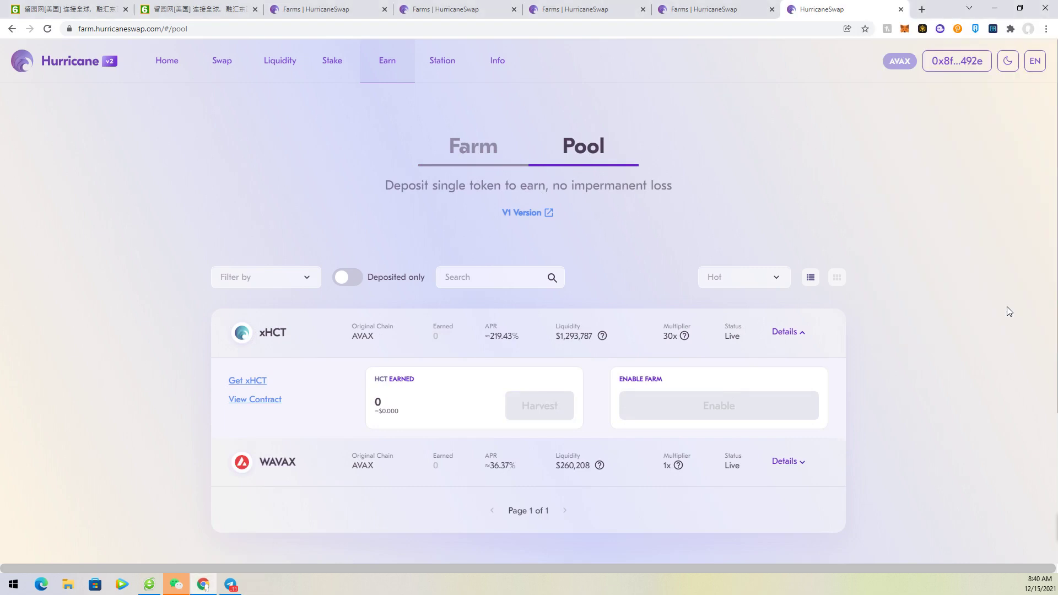
# Step: Deposit the maximum xHCT balance into the V2 pool, approve the transaction in MetaMask and close the deposit dialog
pyautogui.click(718, 407)
pyautogui.click(561, 307)
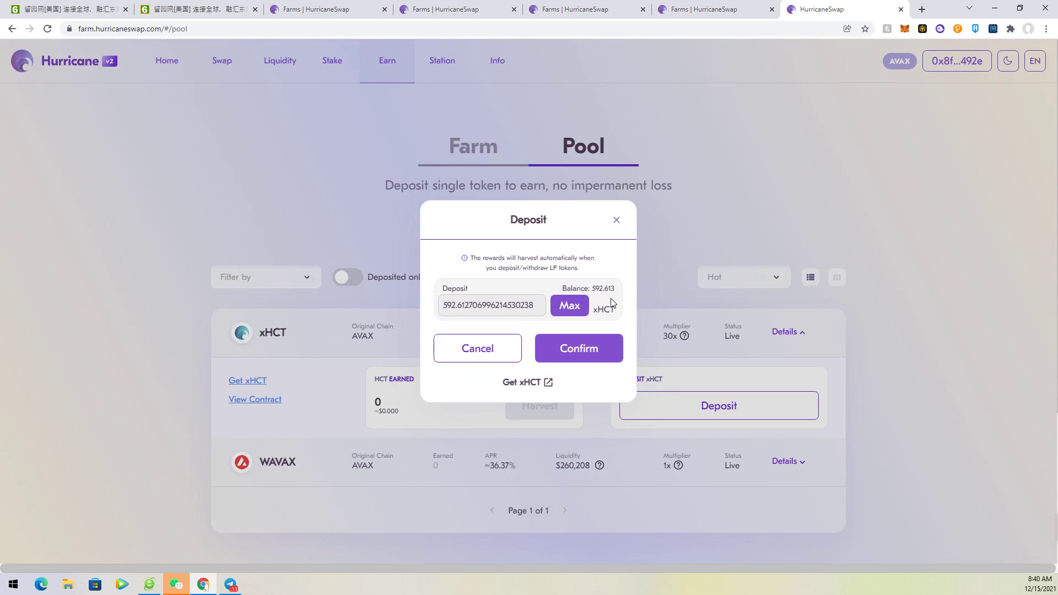
pyautogui.click(564, 349)
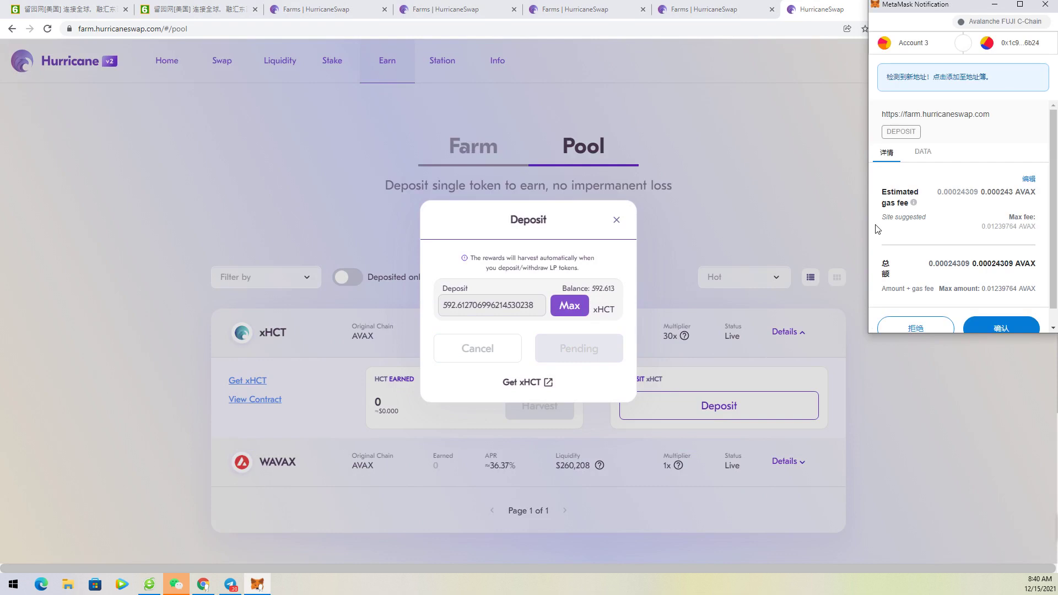
pyautogui.scroll(-1, 1014, 320)
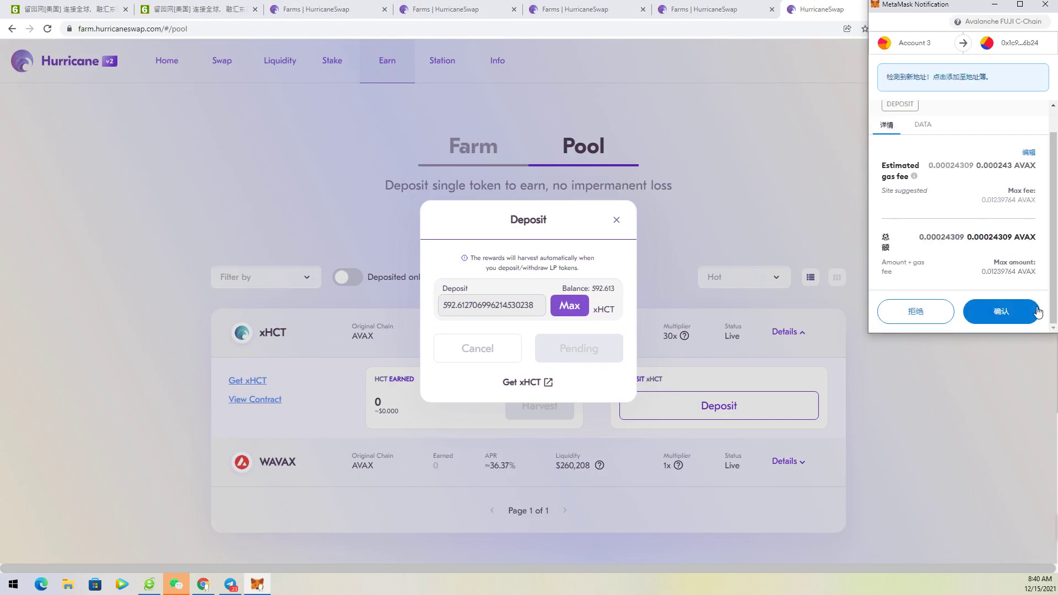
pyautogui.click(1012, 320)
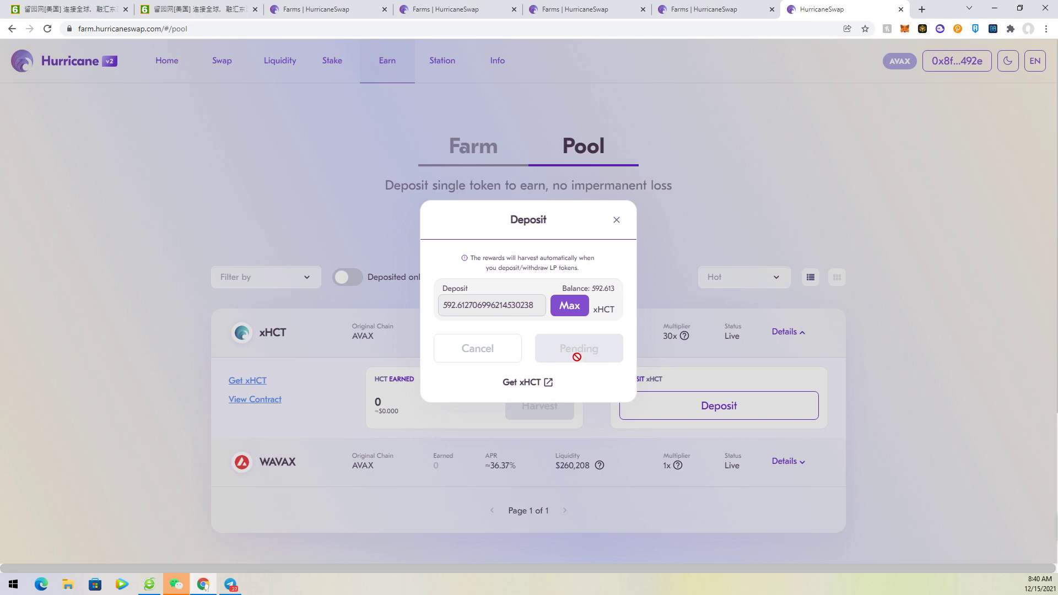
pyautogui.click(617, 220)
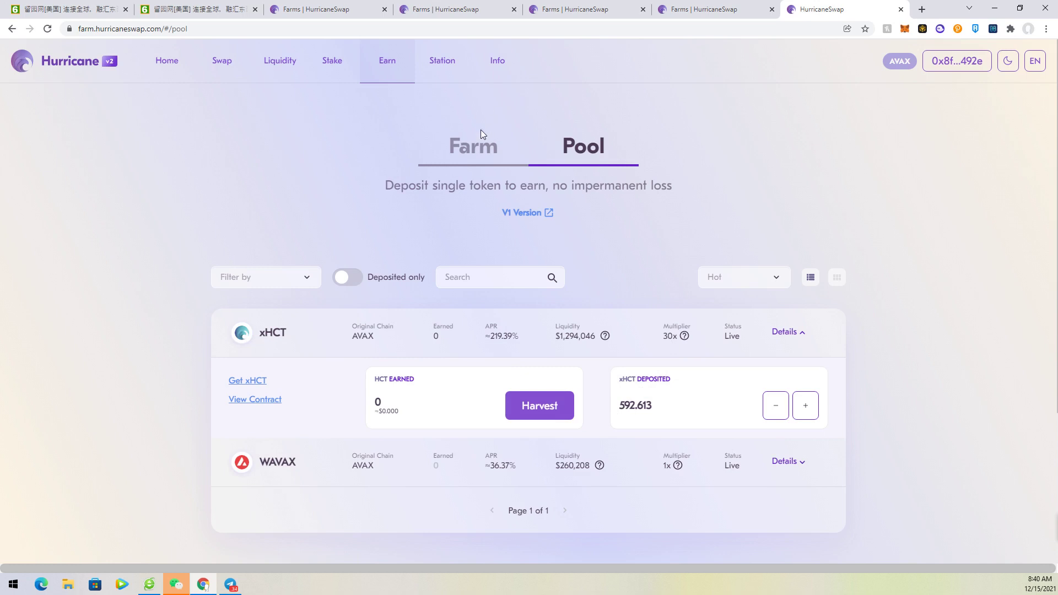
# Step: Switch to the V2 liquidity-pool farms and expand the HCT-USDC.e farm details
pyautogui.click(474, 144)
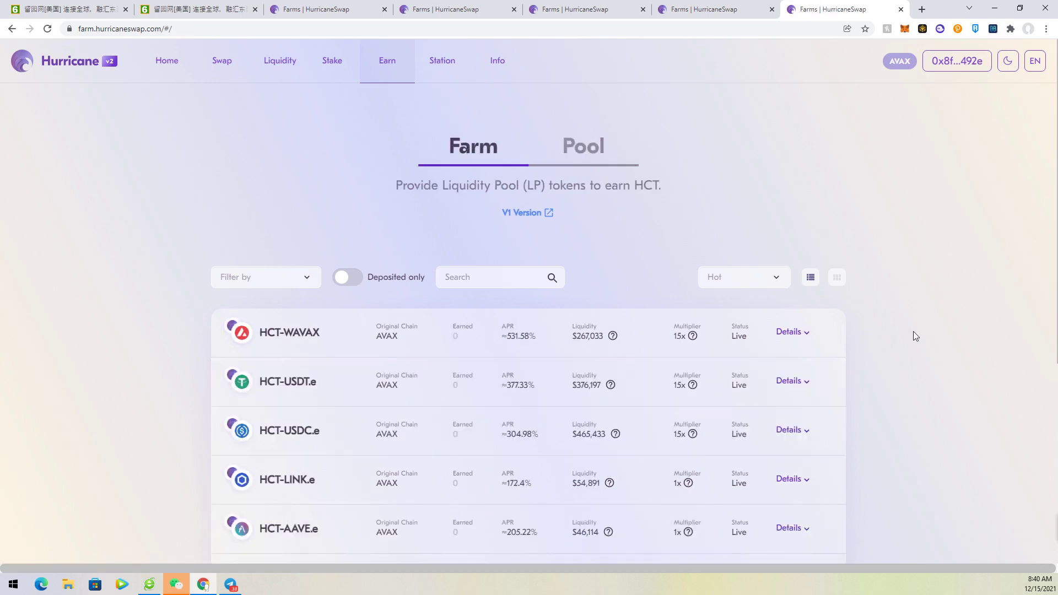
pyautogui.scroll(-2, 914, 334)
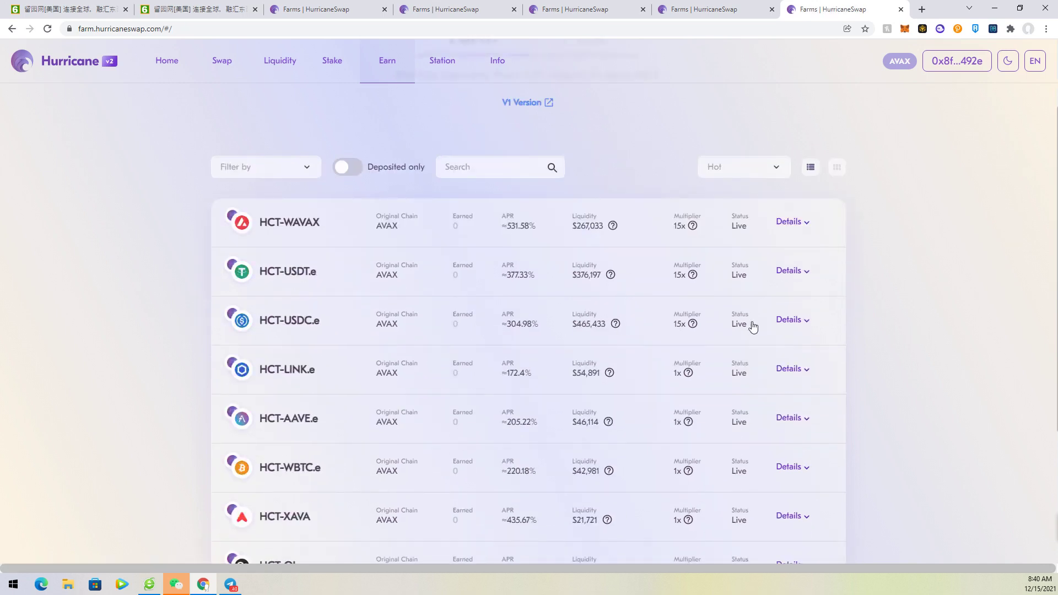
pyautogui.click(805, 320)
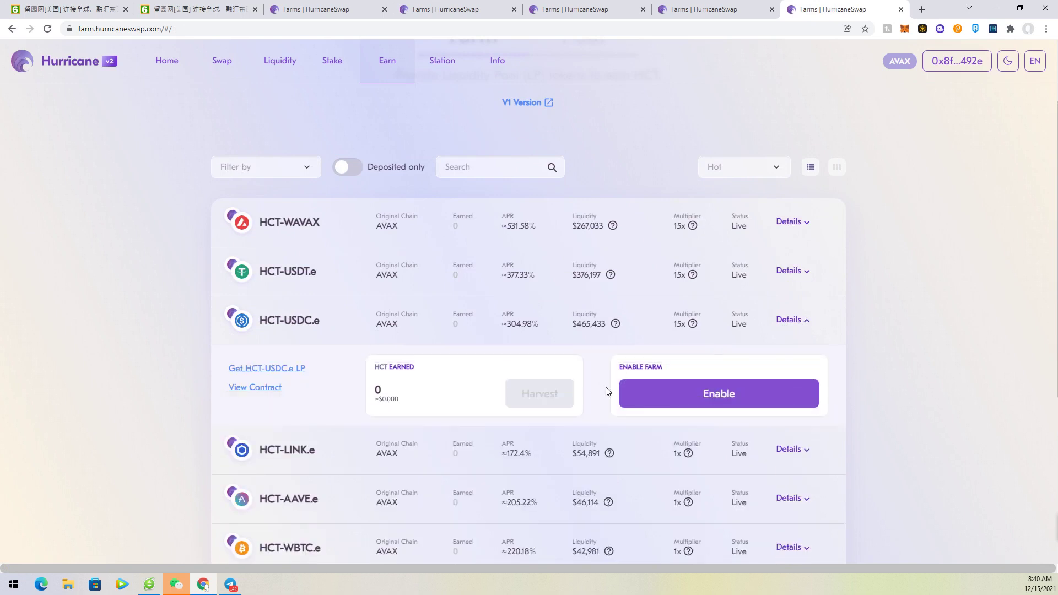
# Step: Enable the HCT-USDC.e farm and grant it permission to access the HcSwap LP token in MetaMask
pyautogui.click(697, 395)
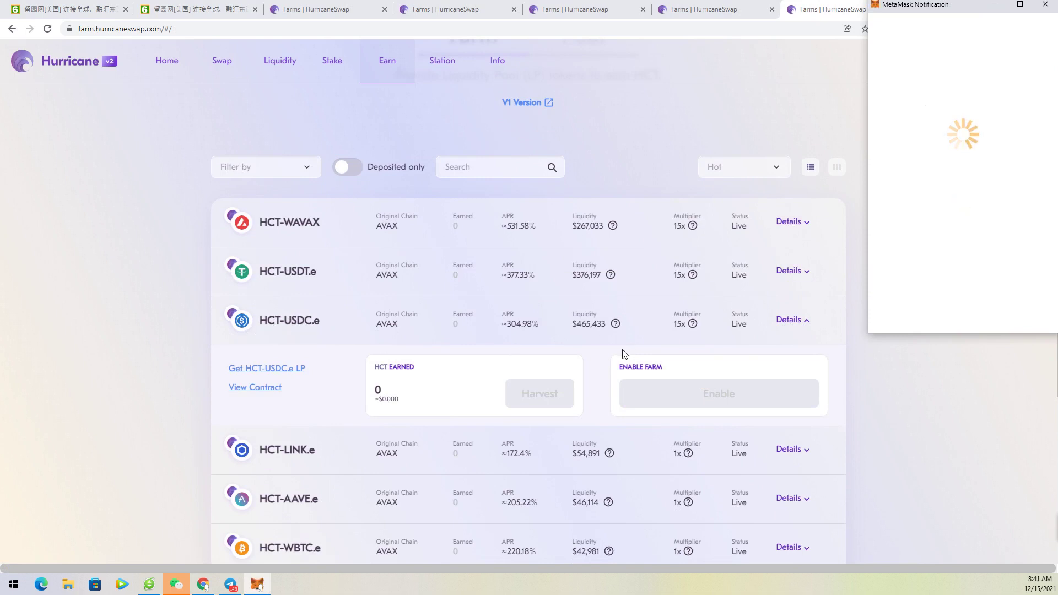
pyautogui.scroll(-1, 945, 244)
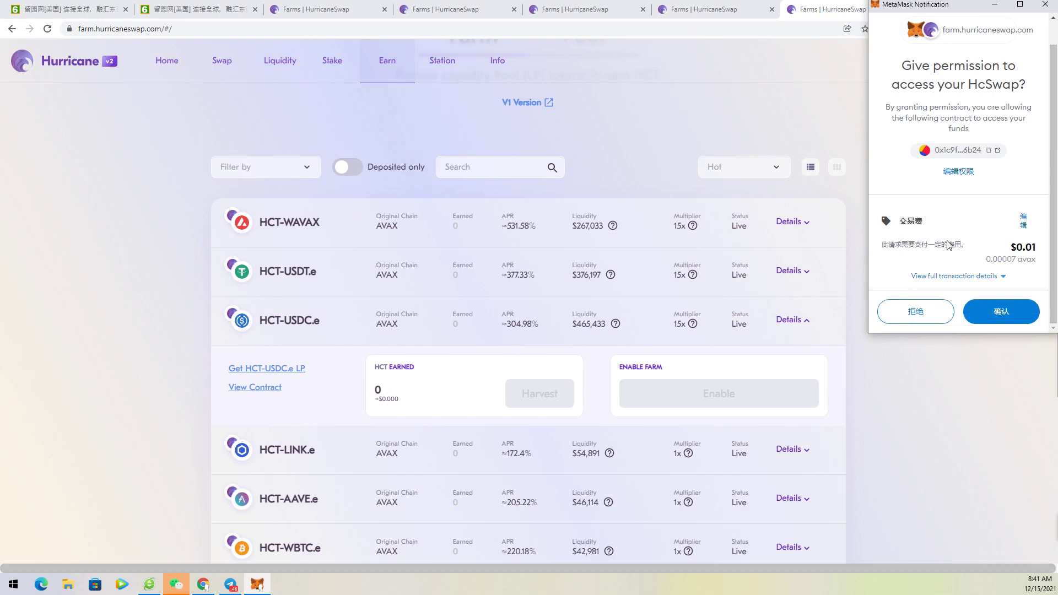
pyautogui.click(1009, 318)
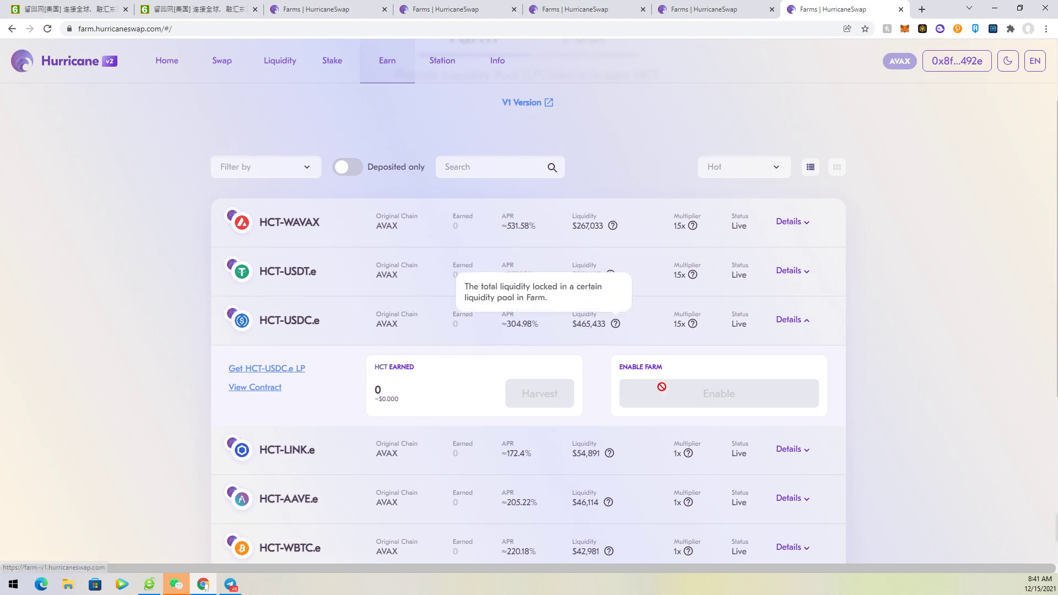
pyautogui.scroll(2, 842, 383)
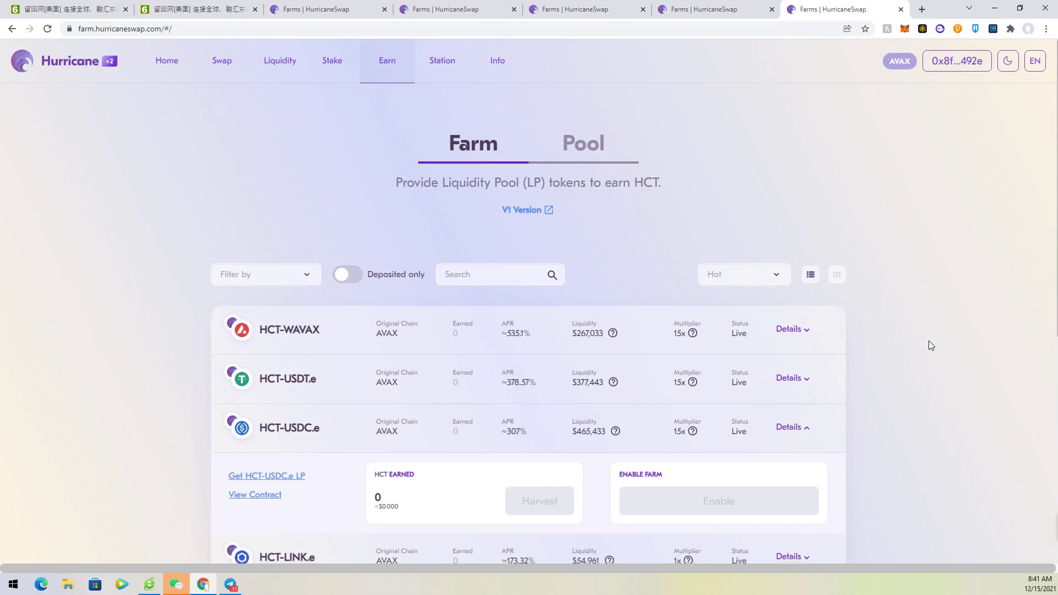
pyautogui.scroll(-2, 929, 343)
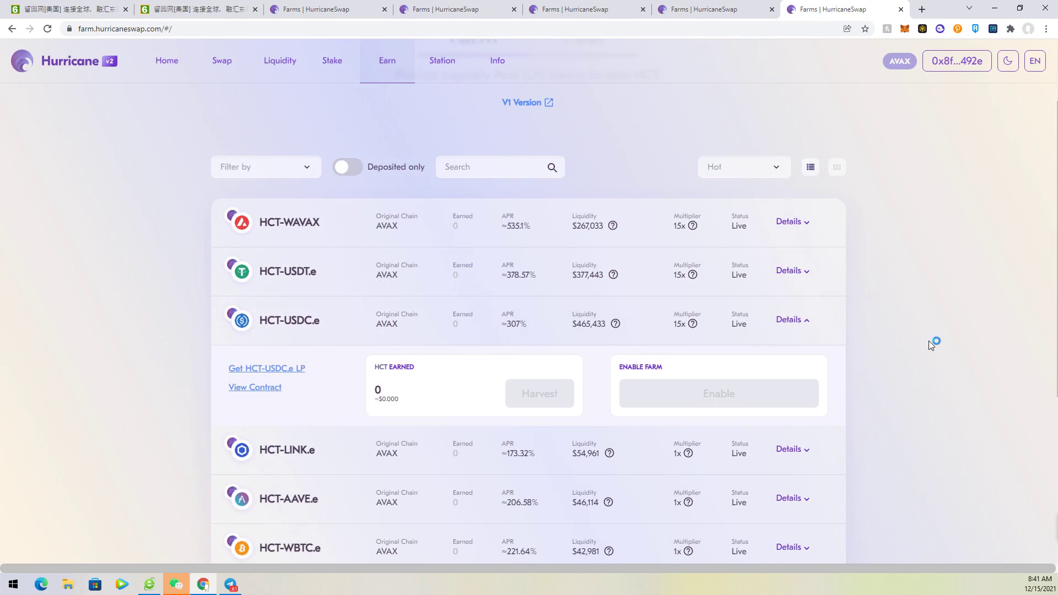
pyautogui.scroll(-4, 929, 340)
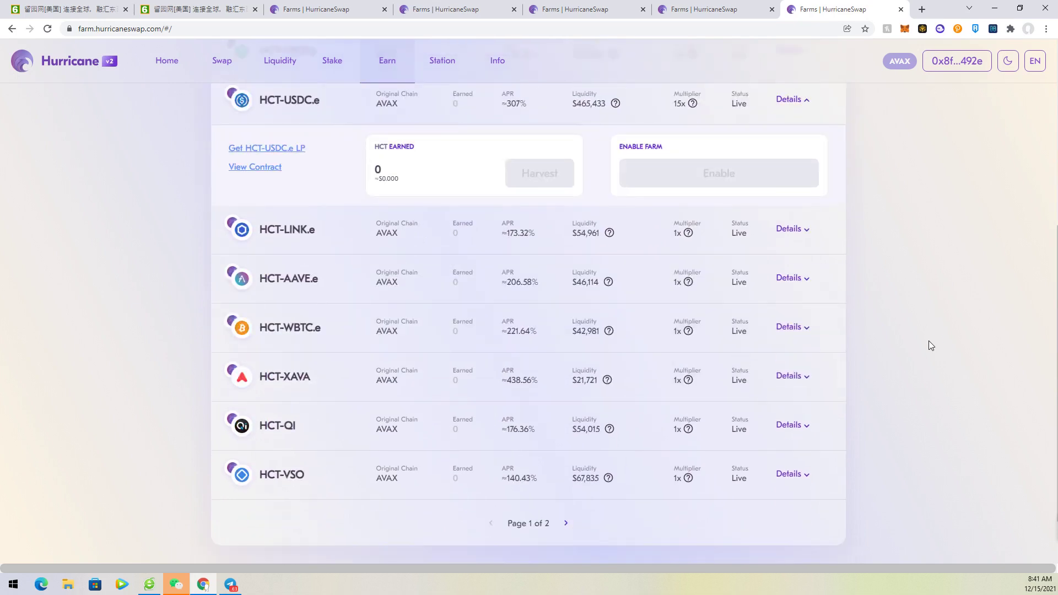
pyautogui.scroll(4, 929, 341)
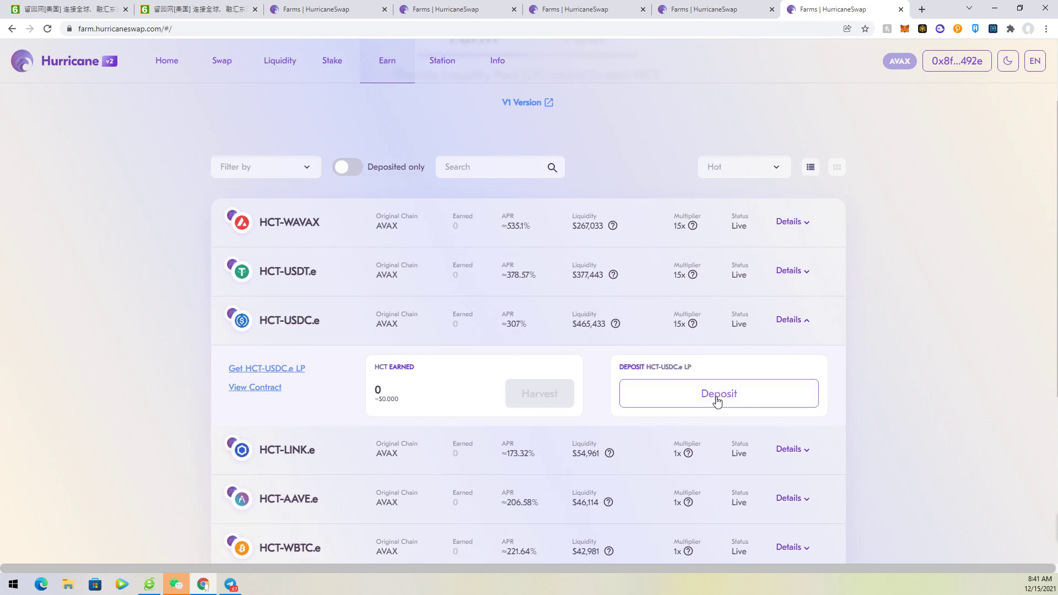
# Step: Try to deposit HCT-USDC.e LP tokens into the V2 farm and close the deposit dialog
pyautogui.click(717, 394)
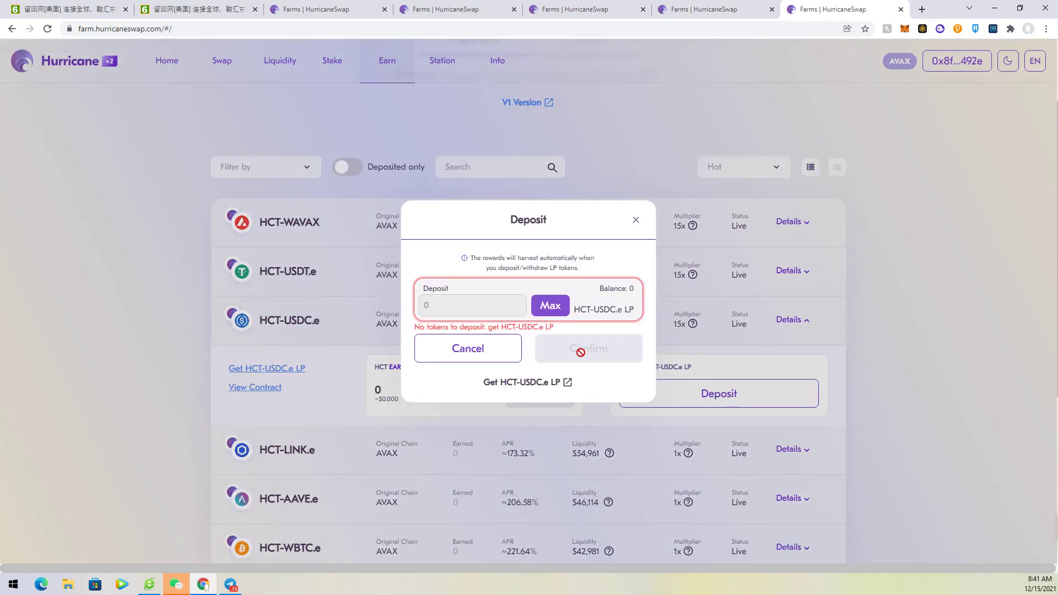
pyautogui.click(456, 310)
pyautogui.click(635, 221)
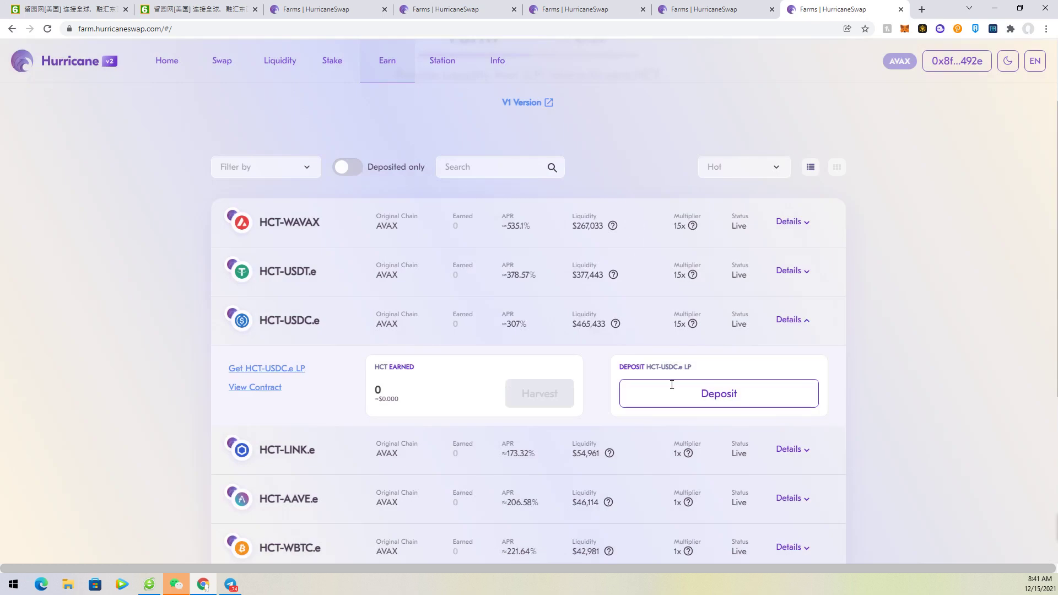
# Step: Open the MetaMask wallet and look through its asset list for the HcSwap LP token balances
pyautogui.click(904, 30)
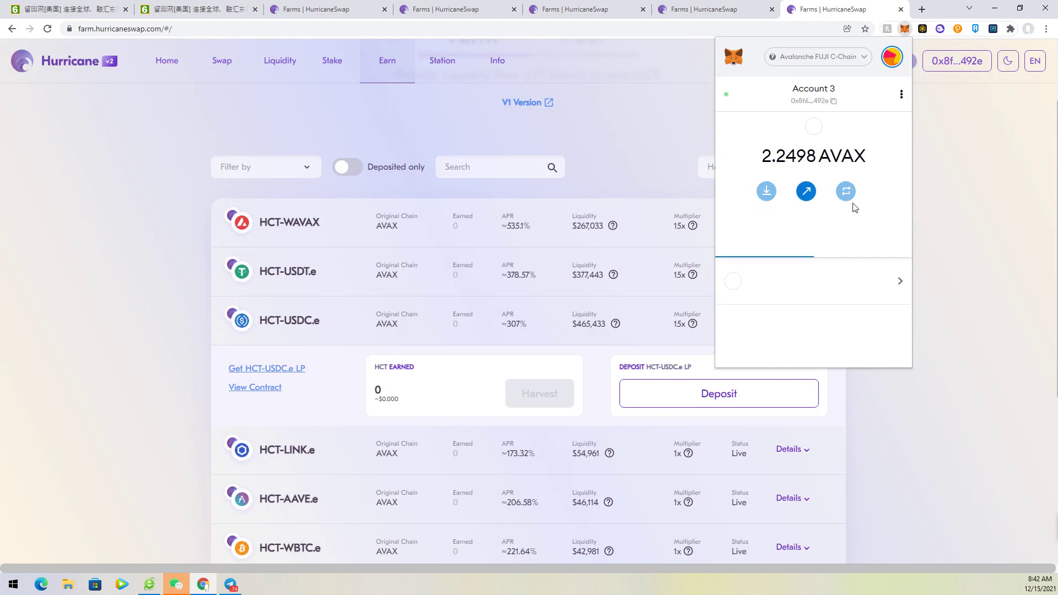
pyautogui.scroll(-3, 860, 251)
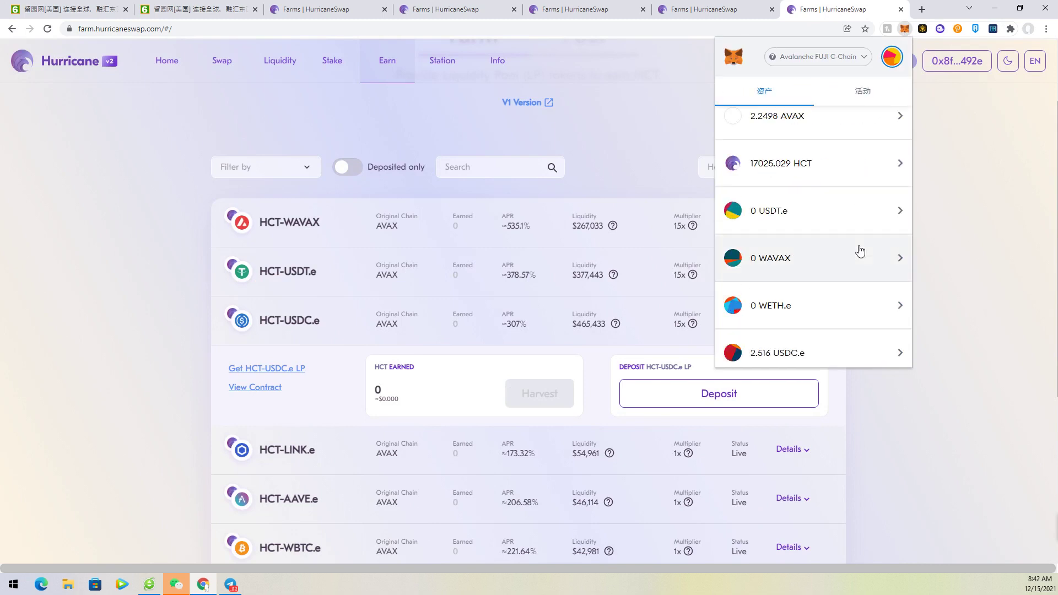
pyautogui.scroll(-8, 860, 251)
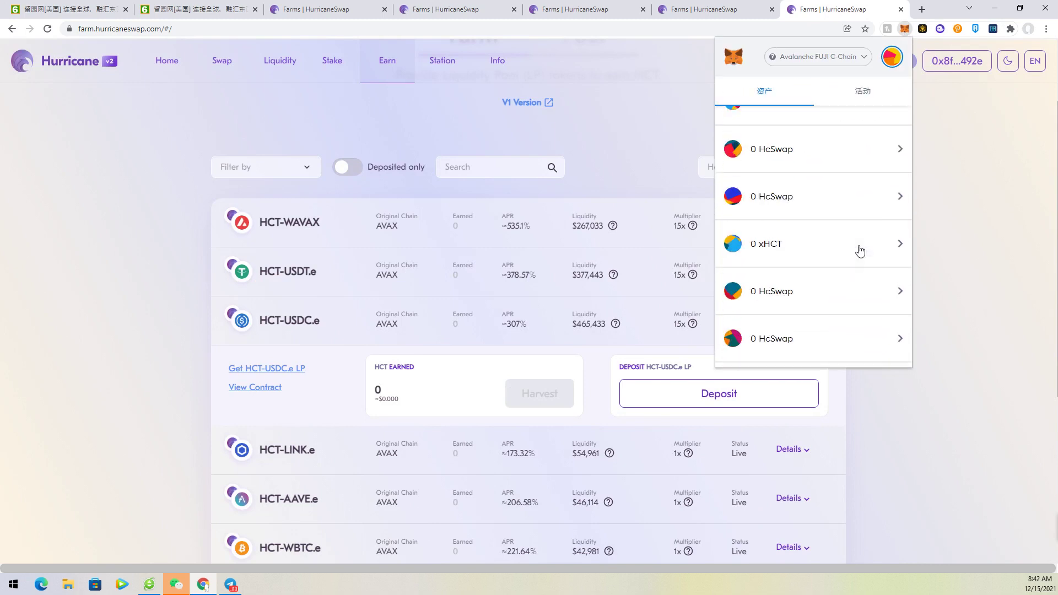
pyautogui.scroll(-5, 861, 252)
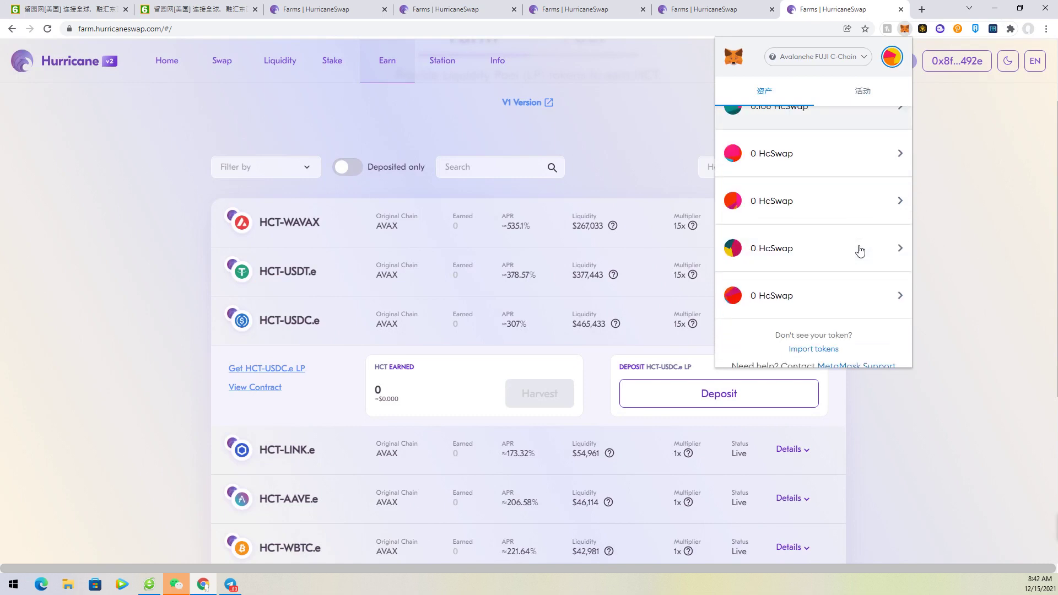